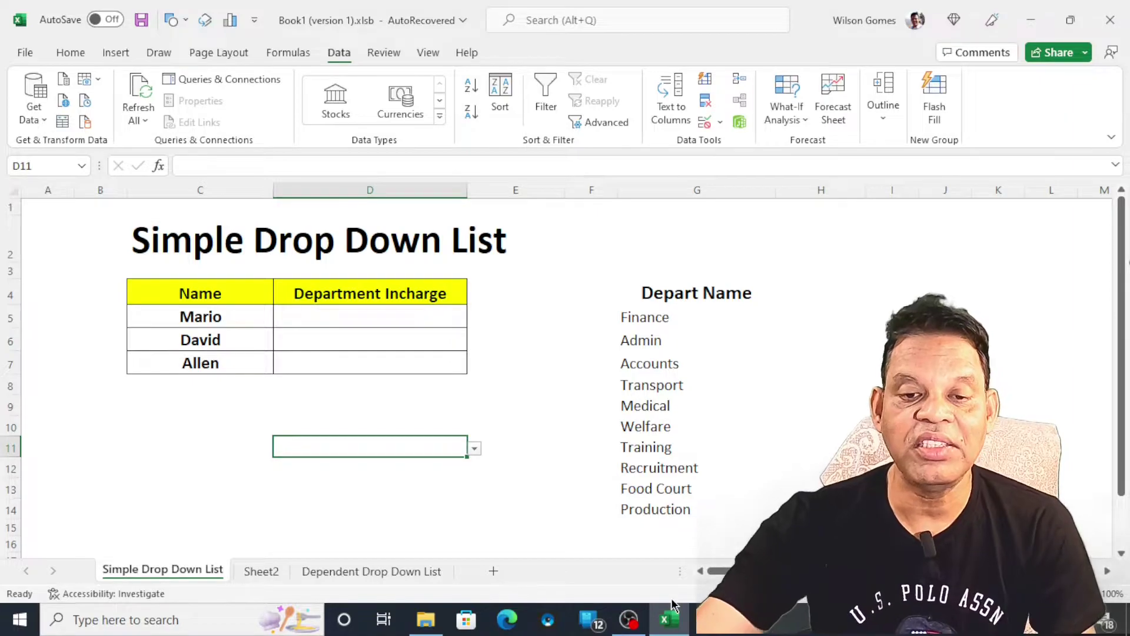
Step: Enter "Finnance" in cell D5 as a manual test entry and clear the cell
{"action": "left_click", "coordinate": [386, 323]}
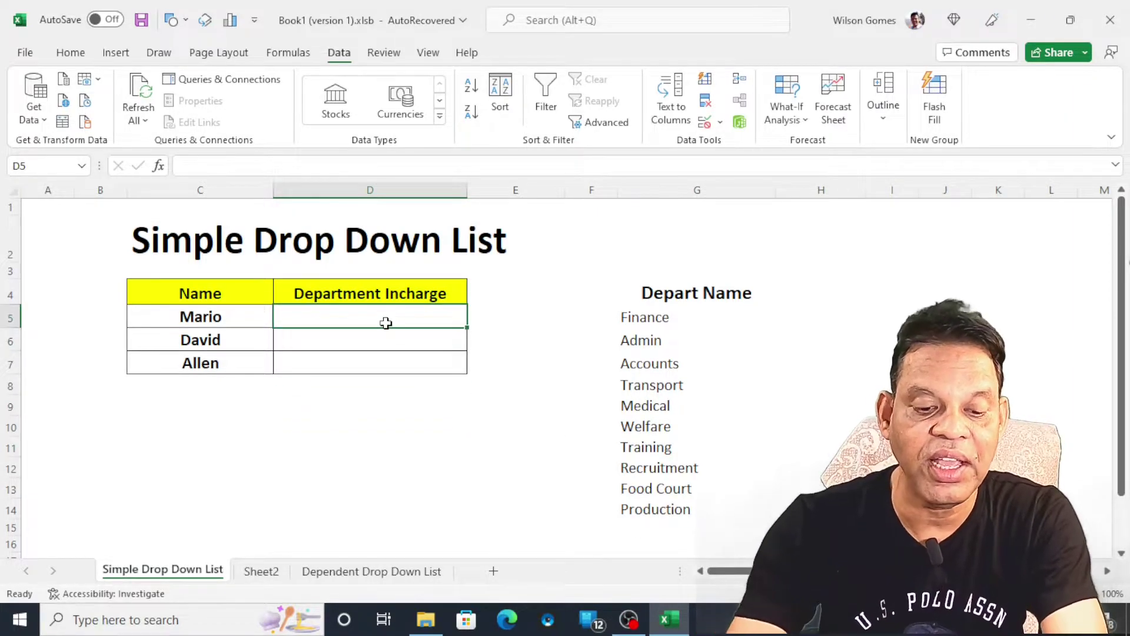
{"action": "type", "text": "Finnan"}
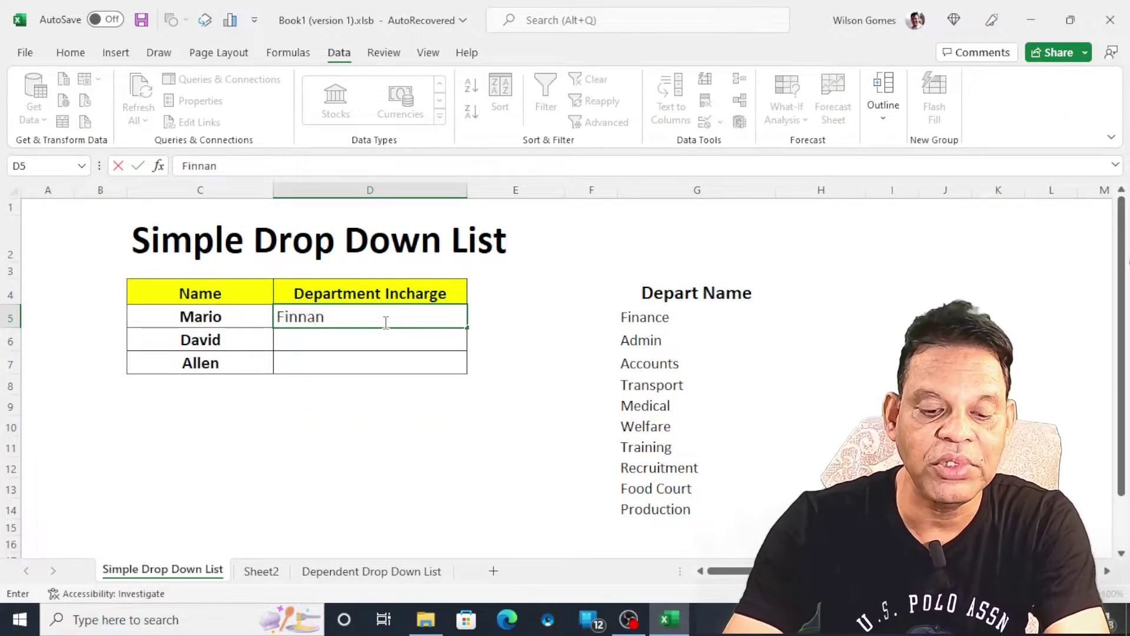
{"action": "type", "text": "ce"}
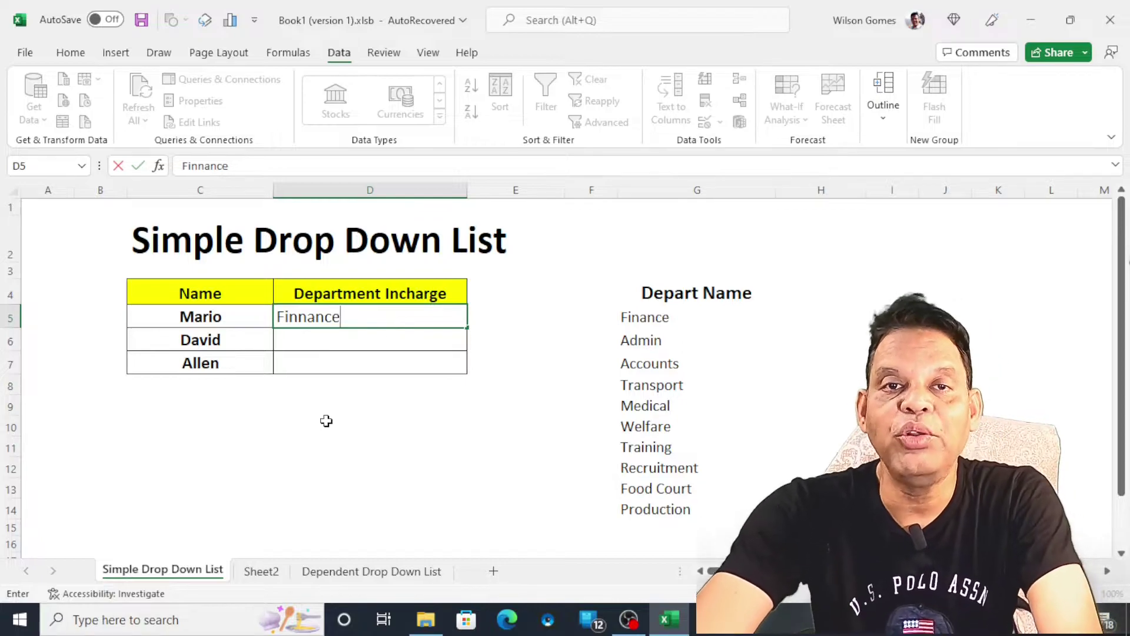
{"action": "left_click", "coordinate": [317, 435]}
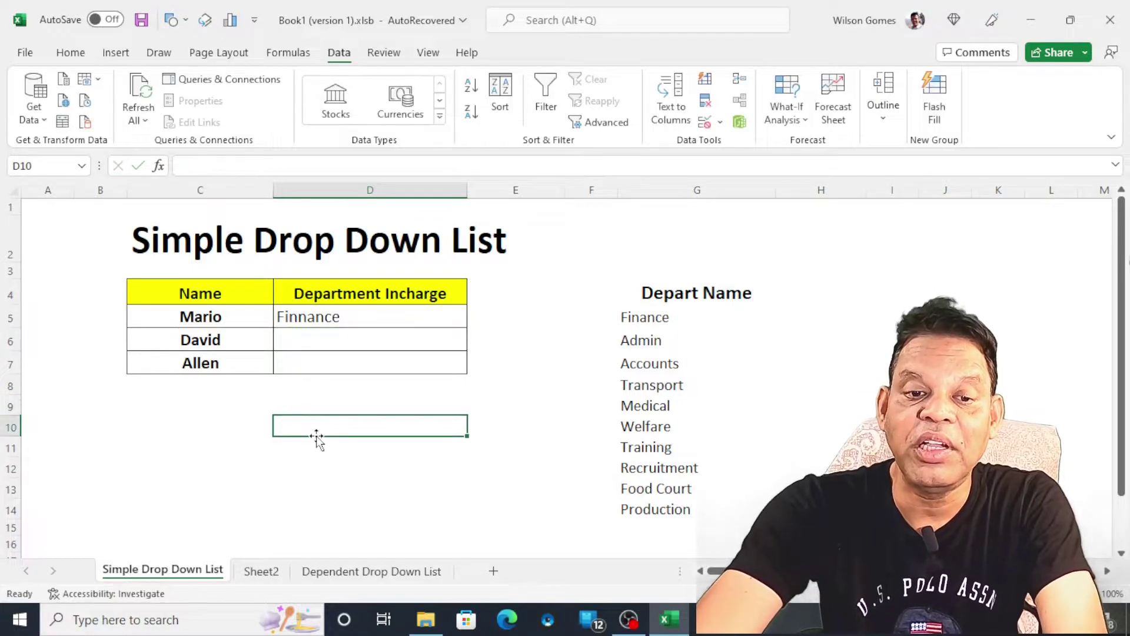
{"action": "left_click", "coordinate": [328, 317]}
{"action": "key", "text": "Delete"}
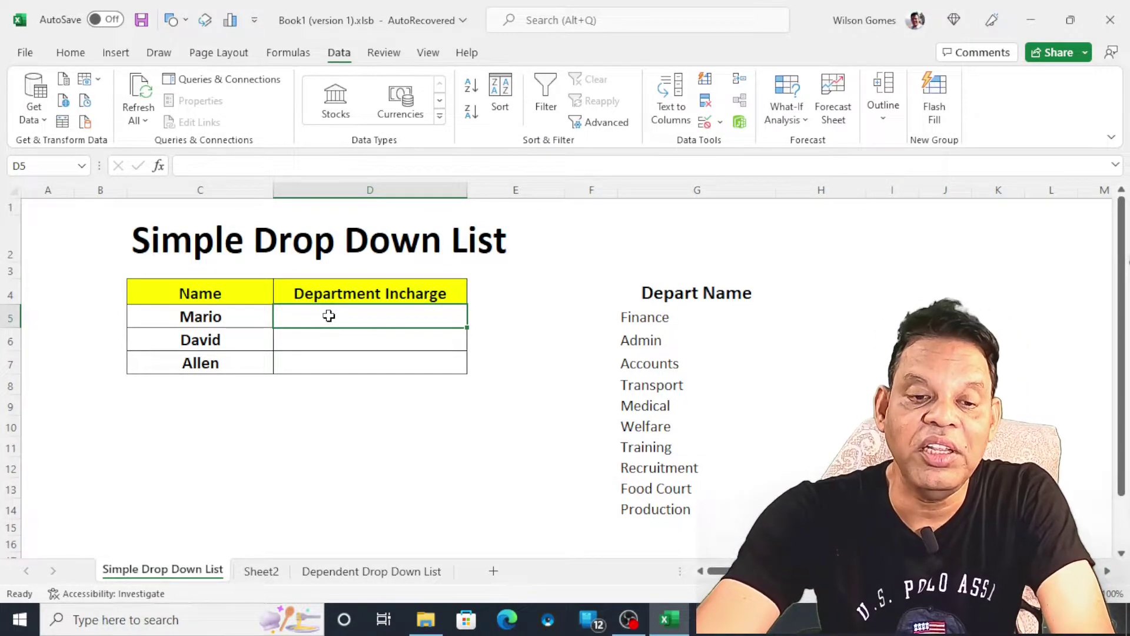
Step: Apply list data validation to cells D5:D7 with the department names in G5:G14 as the source
{"action": "left_click_drag", "start_coordinate": [329, 316], "coordinate": [323, 357]}
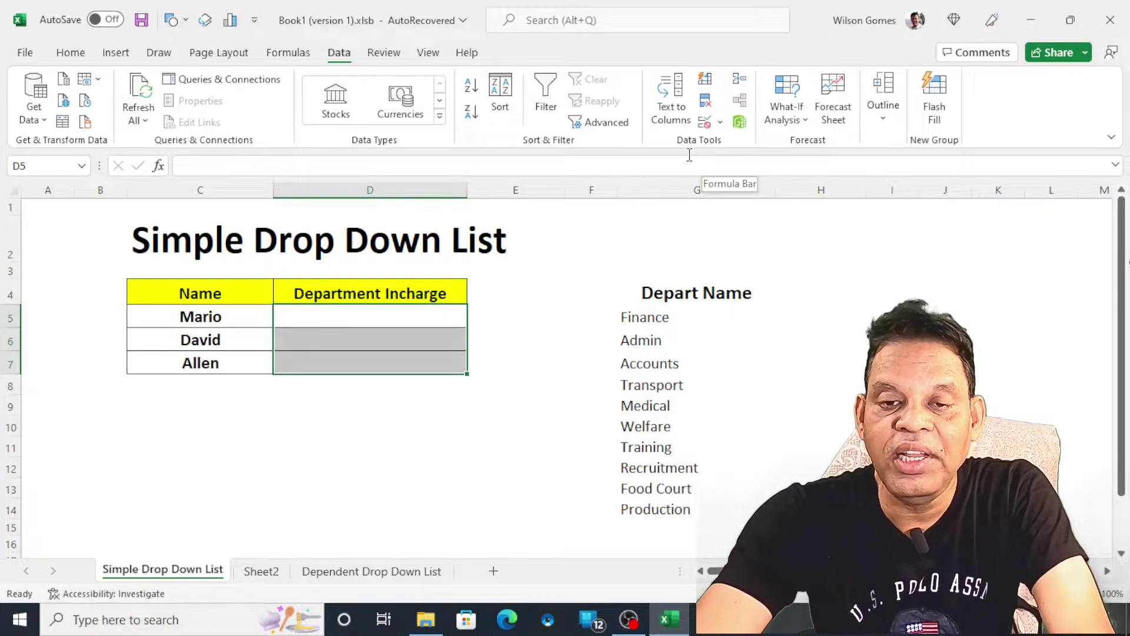
{"action": "left_click", "coordinate": [719, 123]}
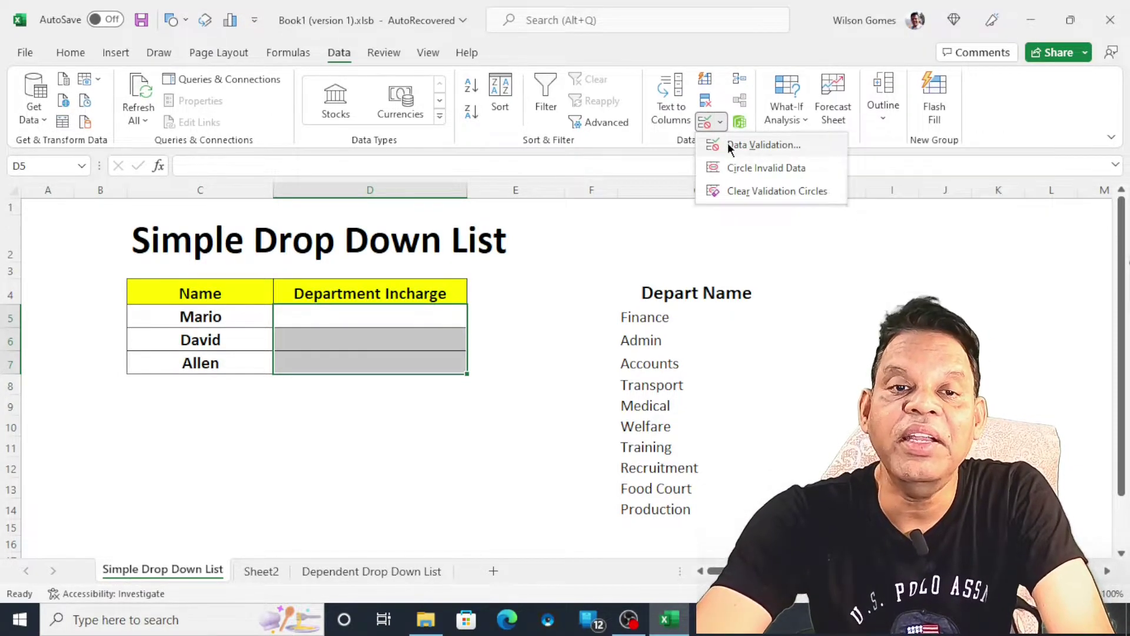
{"action": "left_click", "coordinate": [728, 146]}
{"action": "left_click_drag", "start_coordinate": [310, 115], "coordinate": [290, 156]}
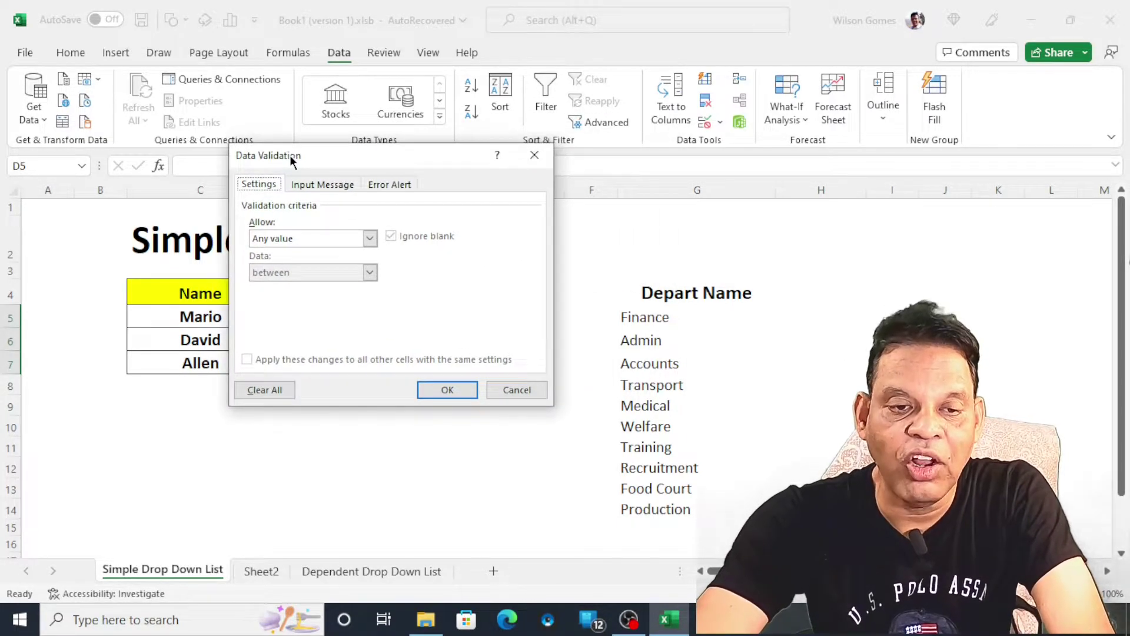
{"action": "left_click", "coordinate": [373, 239]}
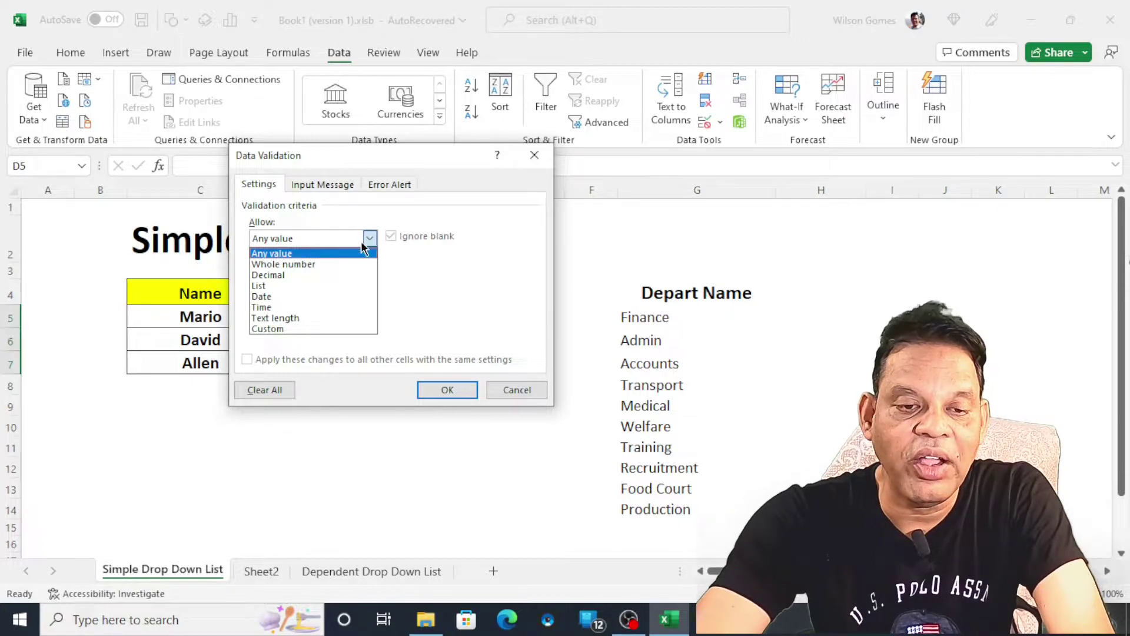
{"action": "left_click", "coordinate": [307, 284]}
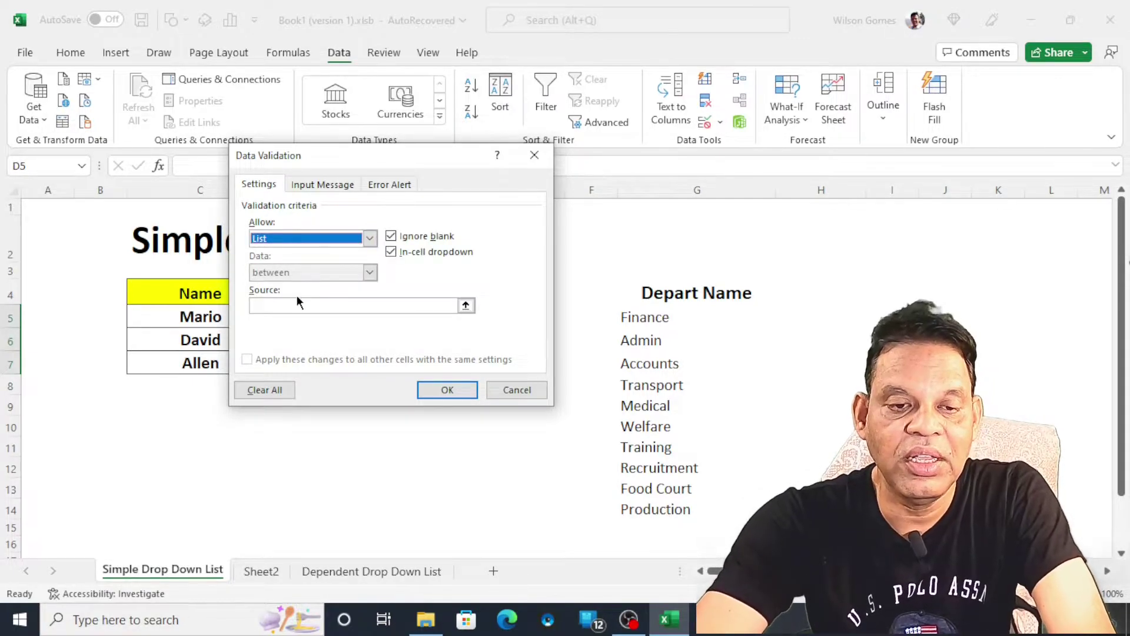
{"action": "left_click", "coordinate": [291, 305]}
{"action": "left_click_drag", "start_coordinate": [638, 316], "coordinate": [643, 508]}
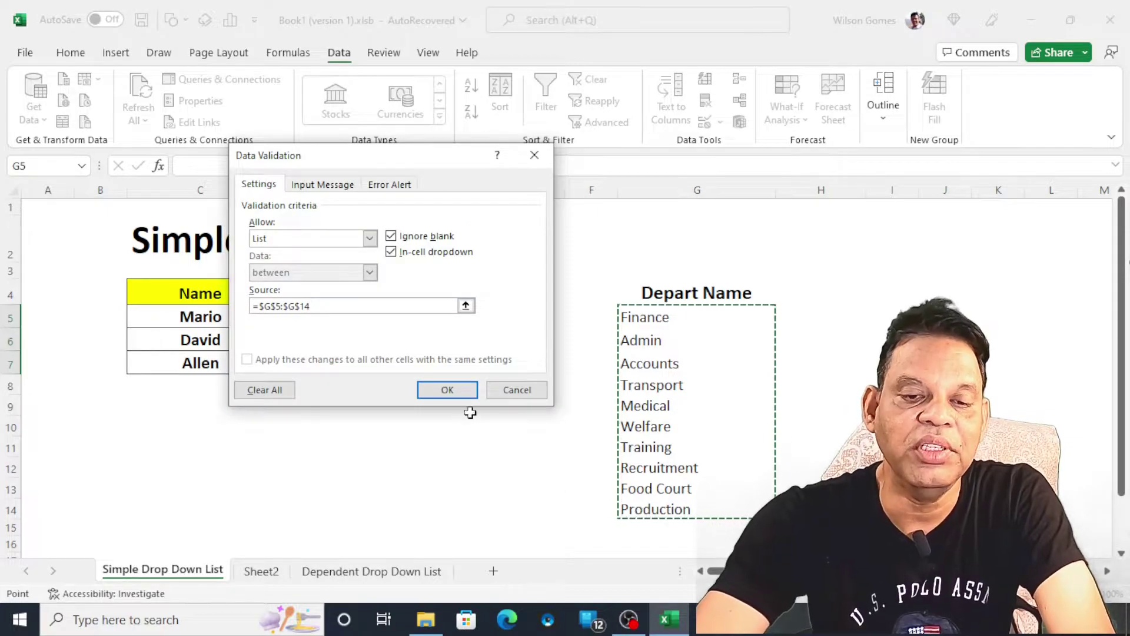
{"action": "left_click", "coordinate": [448, 390]}
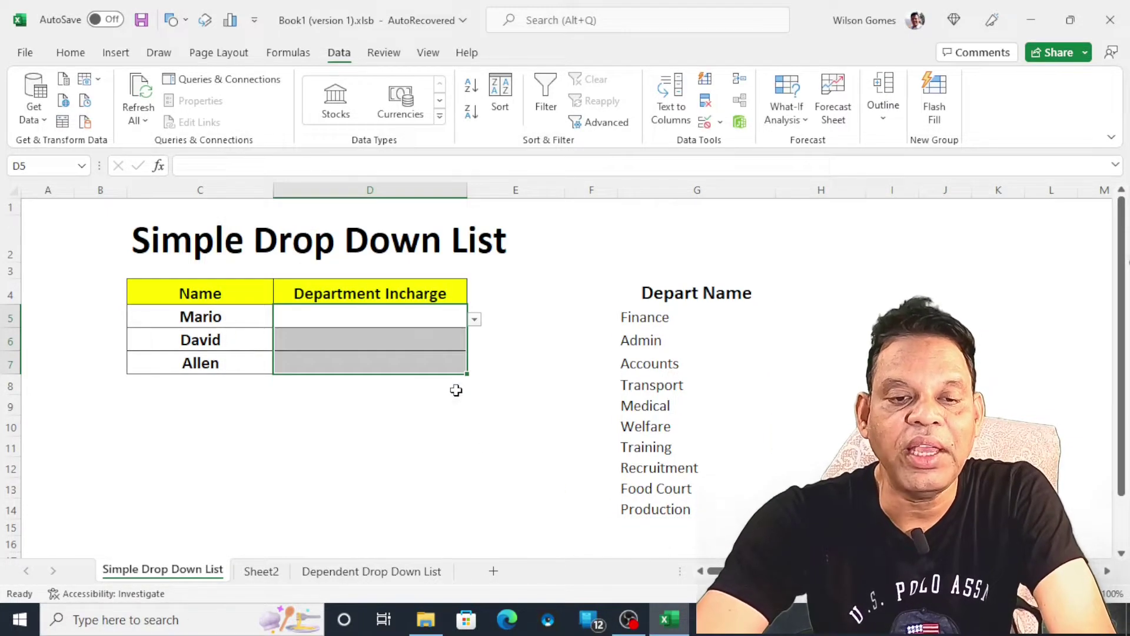
Step: Choose Transport in D5, Welfare in D6 and Medical in D7 from the drop-down lists
{"action": "left_click", "coordinate": [475, 320]}
{"action": "left_click", "coordinate": [395, 364]}
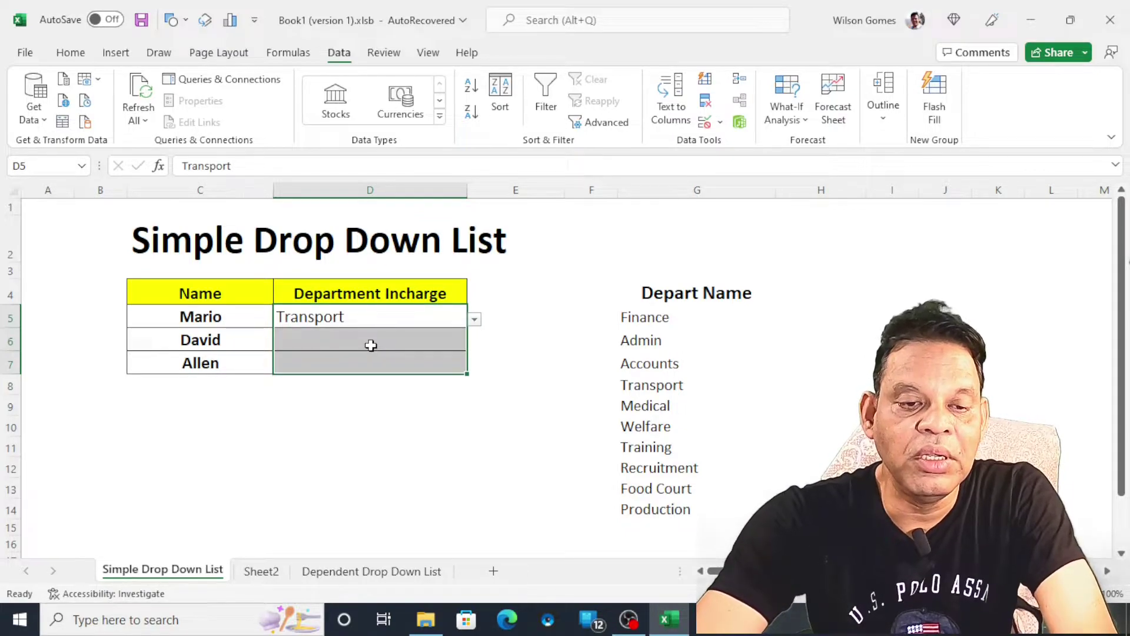
{"action": "left_click", "coordinate": [371, 345]}
{"action": "left_click", "coordinate": [476, 343]}
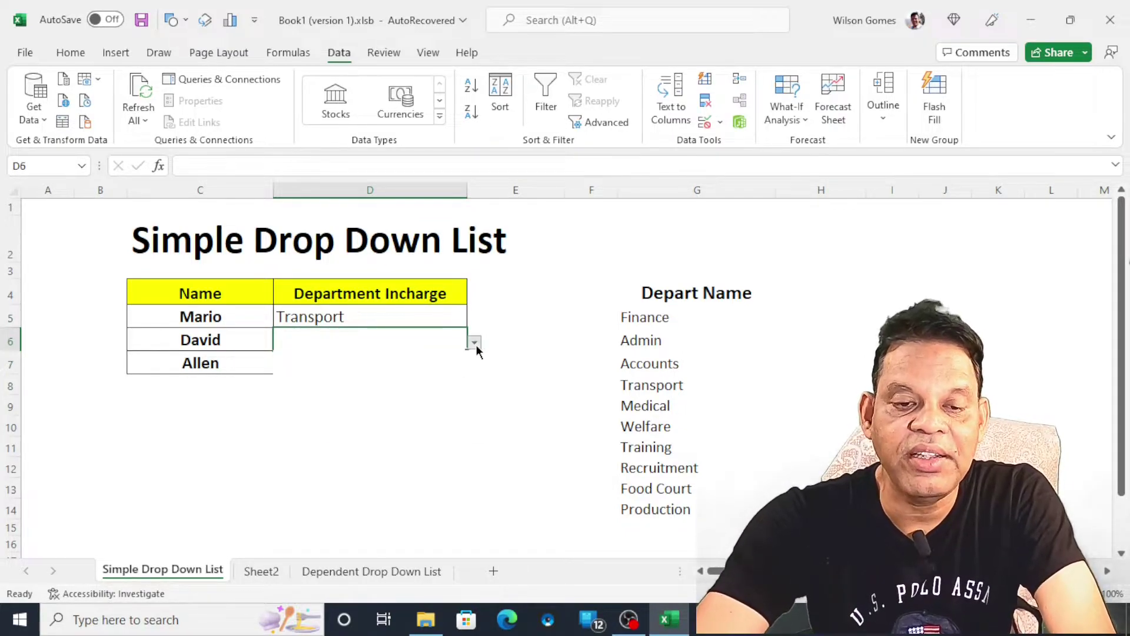
{"action": "left_click", "coordinate": [379, 410]}
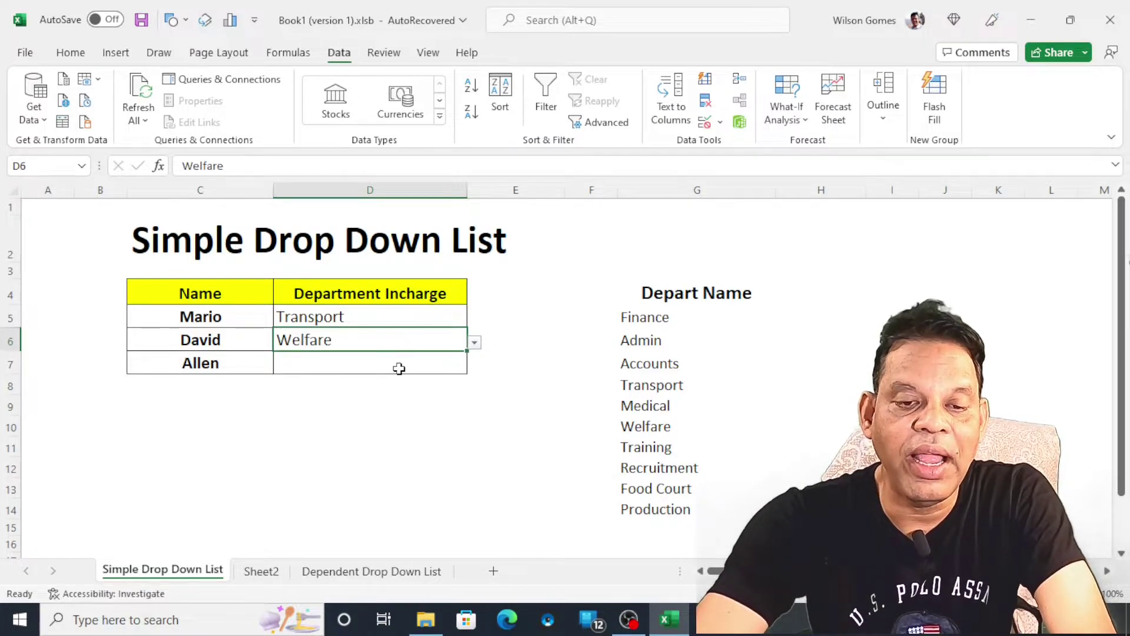
{"action": "left_click", "coordinate": [419, 365]}
{"action": "left_click", "coordinate": [474, 366]}
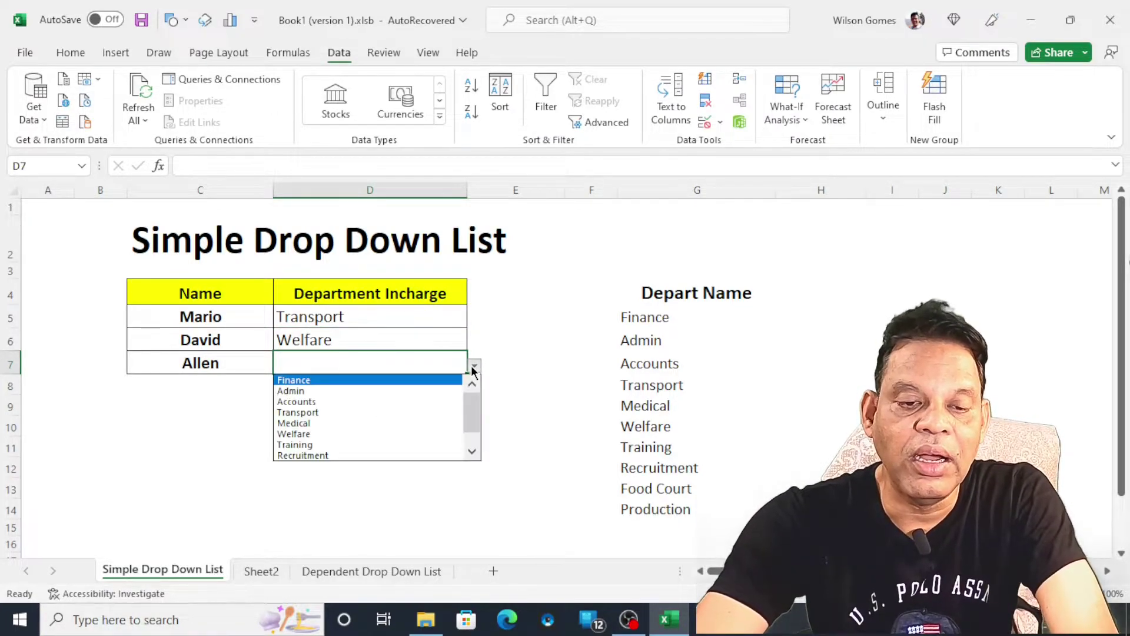
{"action": "left_click", "coordinate": [360, 424]}
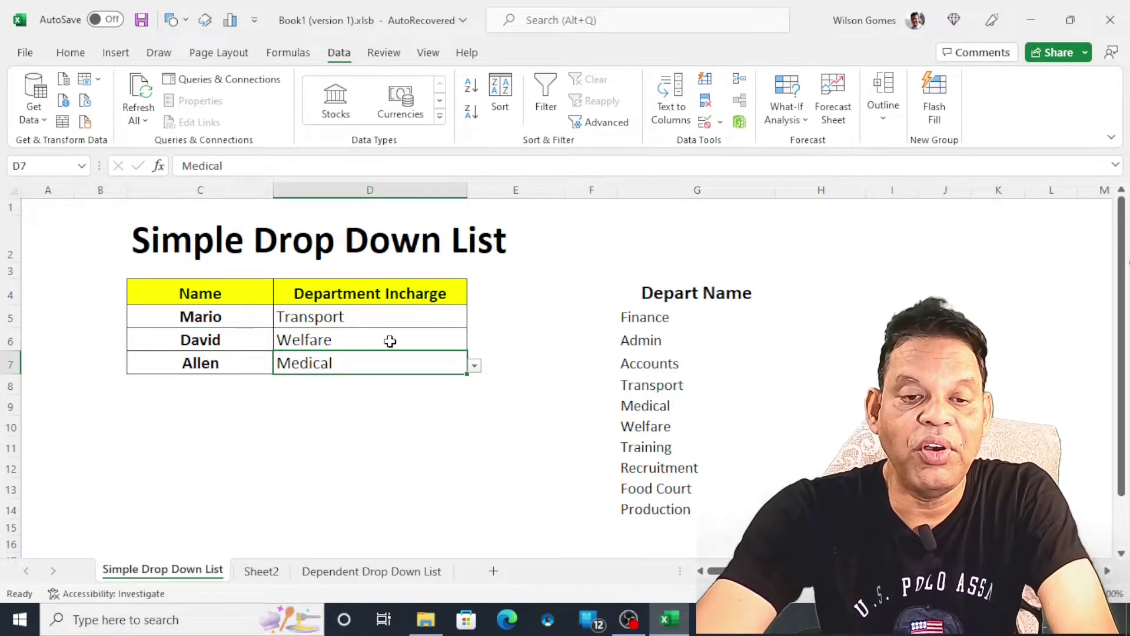
Step: Open the input message settings of the data validation for cells D5:D7, ready to enter a title
{"action": "left_click", "coordinate": [393, 306]}
{"action": "left_click_drag", "start_coordinate": [393, 306], "coordinate": [388, 365]}
{"action": "left_click", "coordinate": [719, 123]}
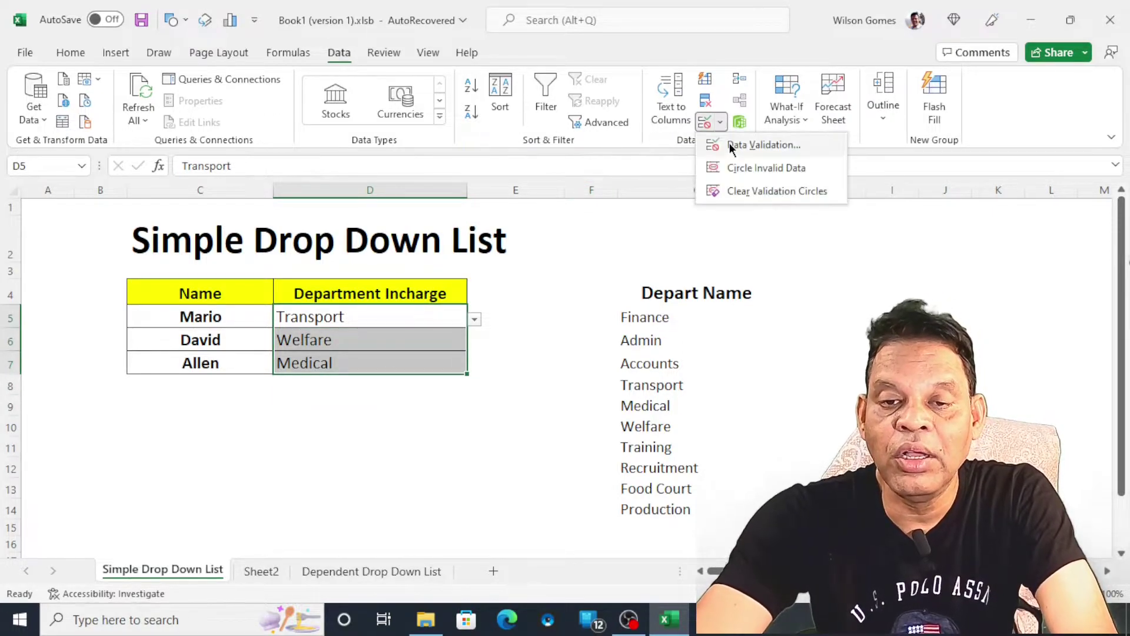
{"action": "left_click", "coordinate": [740, 146]}
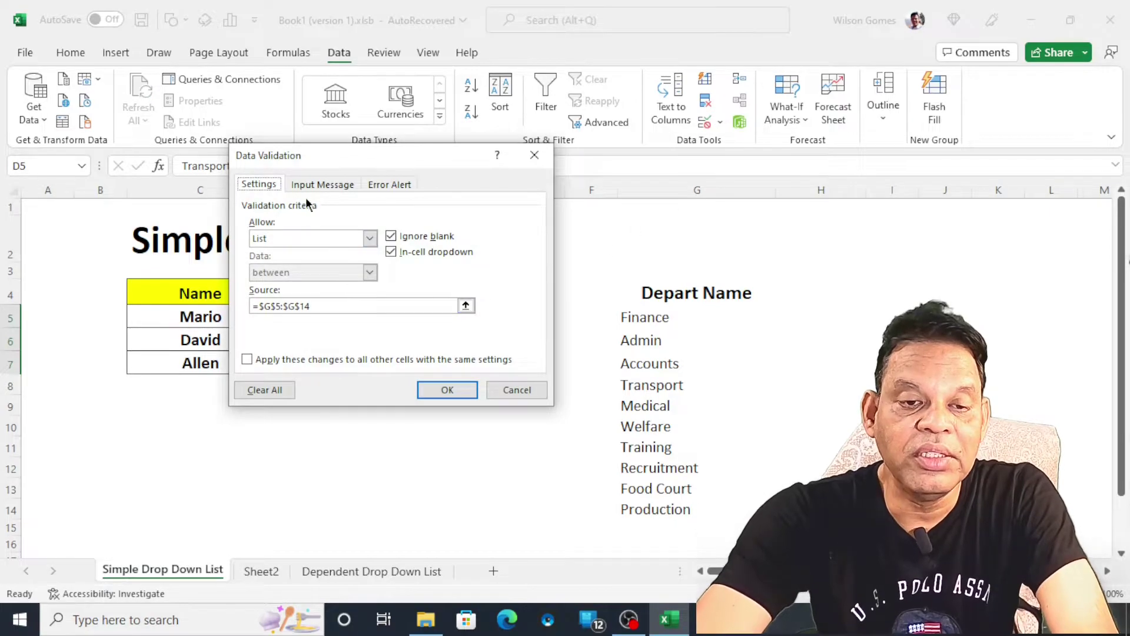
{"action": "left_click", "coordinate": [323, 186]}
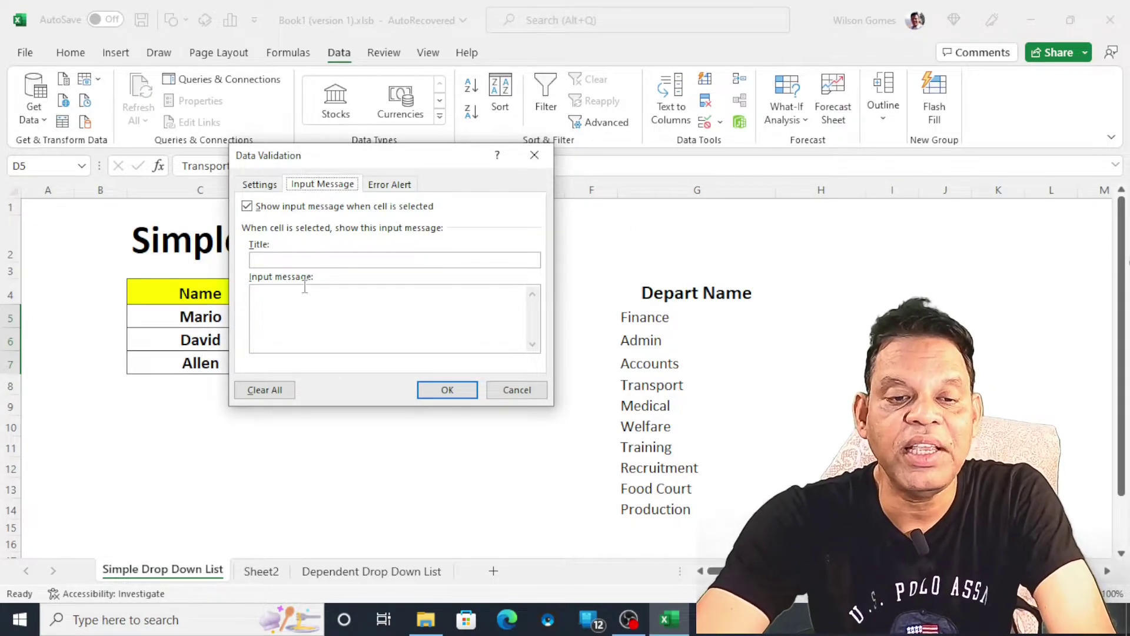
{"action": "left_click", "coordinate": [304, 259]}
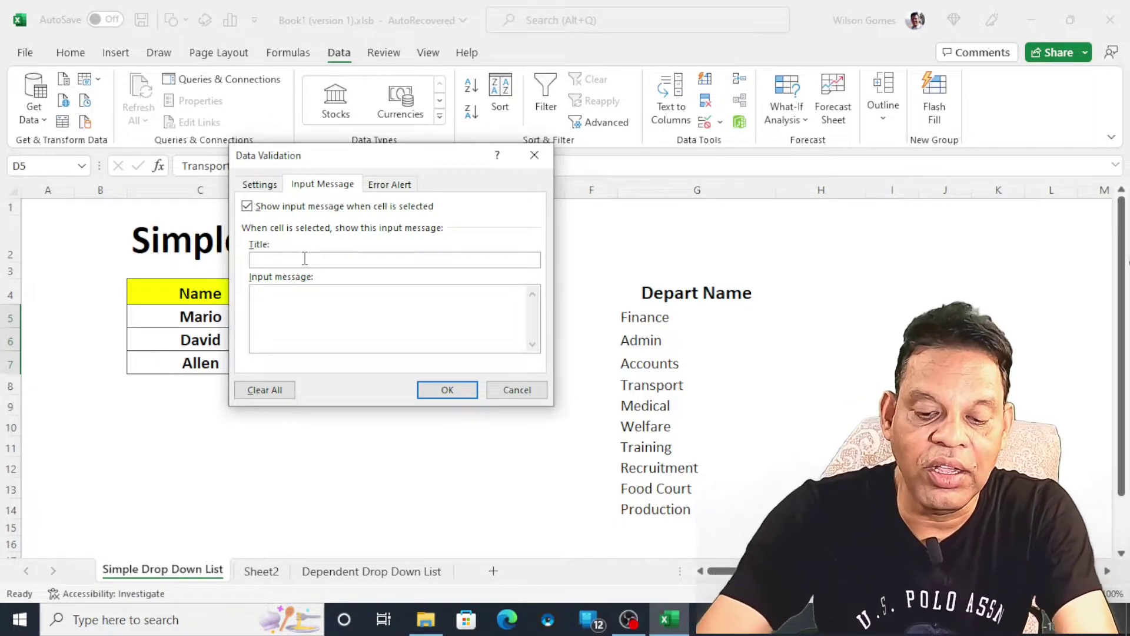
{"action": "type", "text": "High"}
{"action": "key", "text": "BackSpace"}
{"action": "key", "text": "BackSpace"}
{"action": "key", "text": "BackSpace"}
{"action": "key", "text": "BackSpace"}
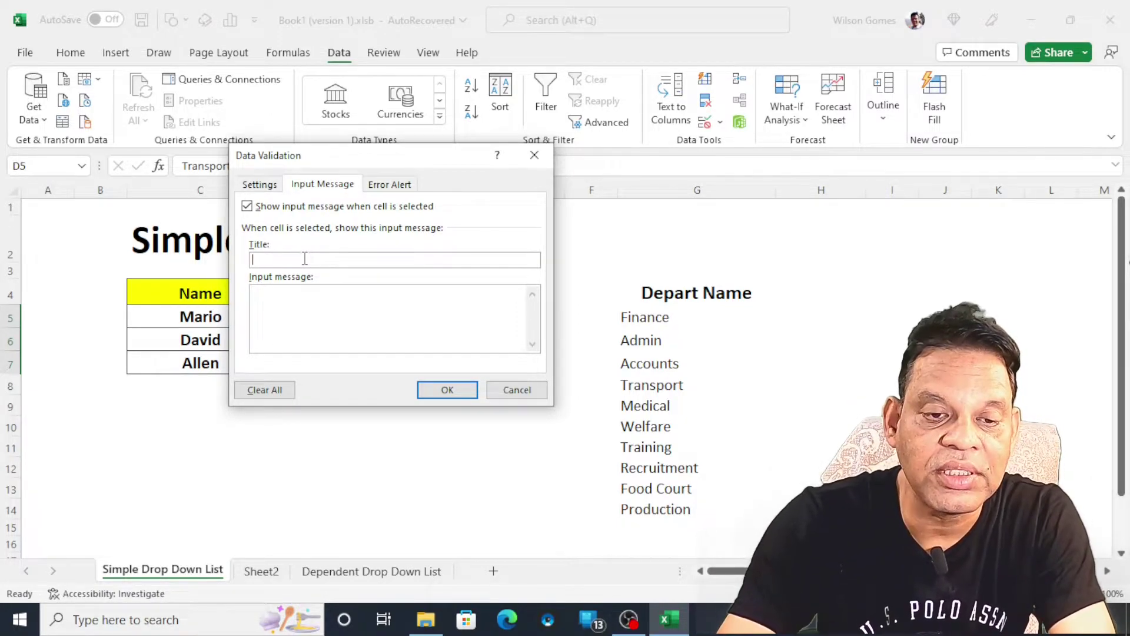
Step: Set the input message's title to "Select Drop Down List" and copy the same text into the message body
{"action": "type", "text": "Select"}
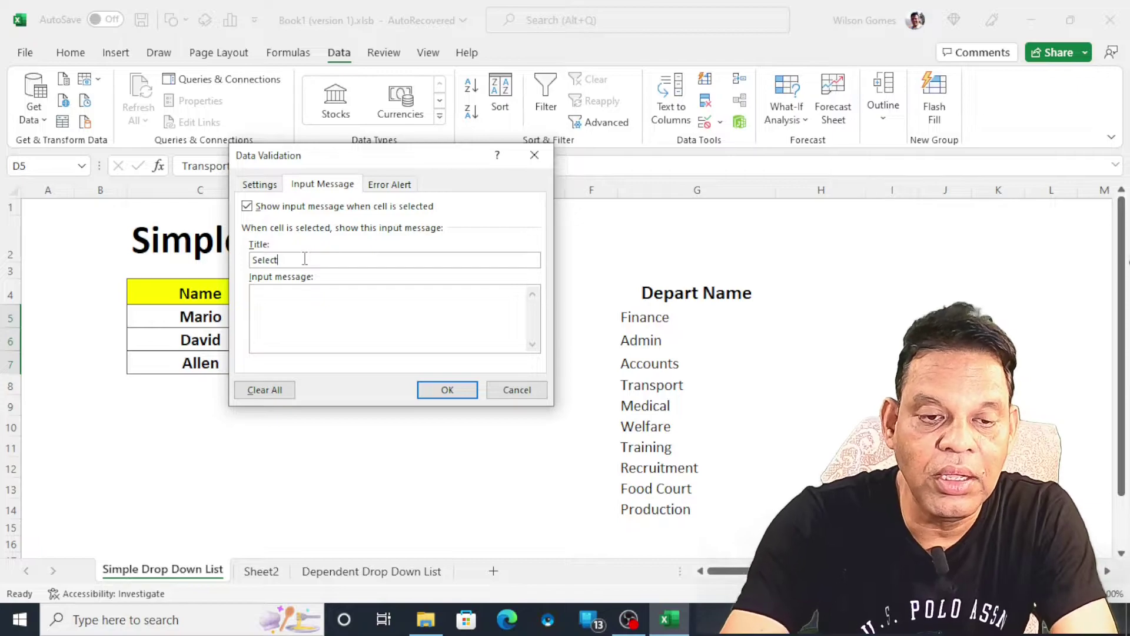
{"action": "type", "text": " Drop"}
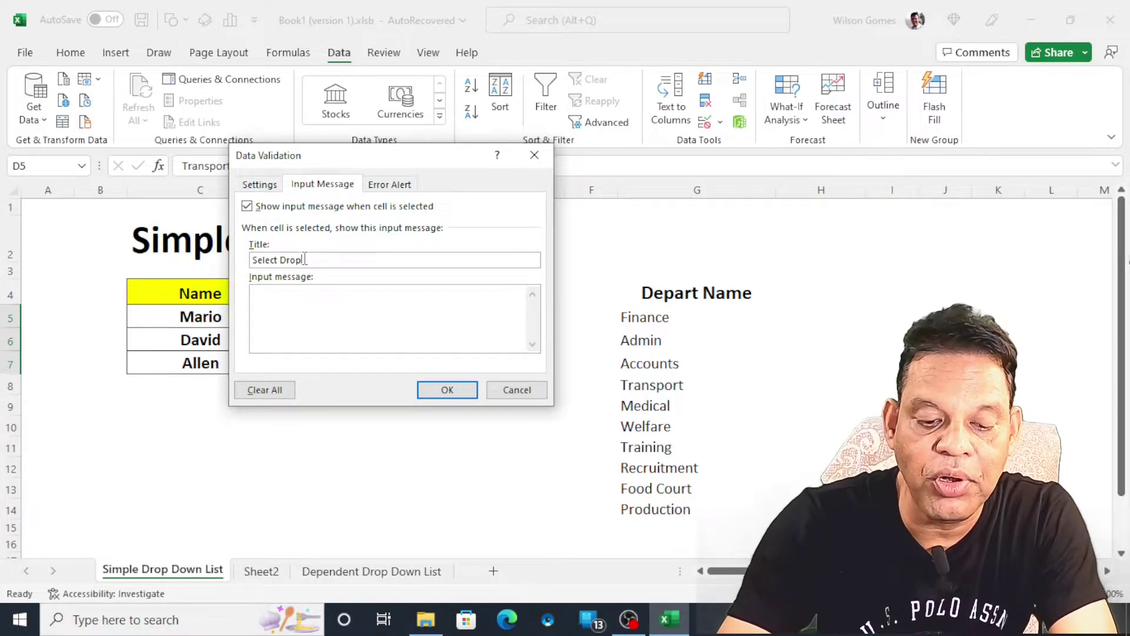
{"action": "type", "text": " Down L"}
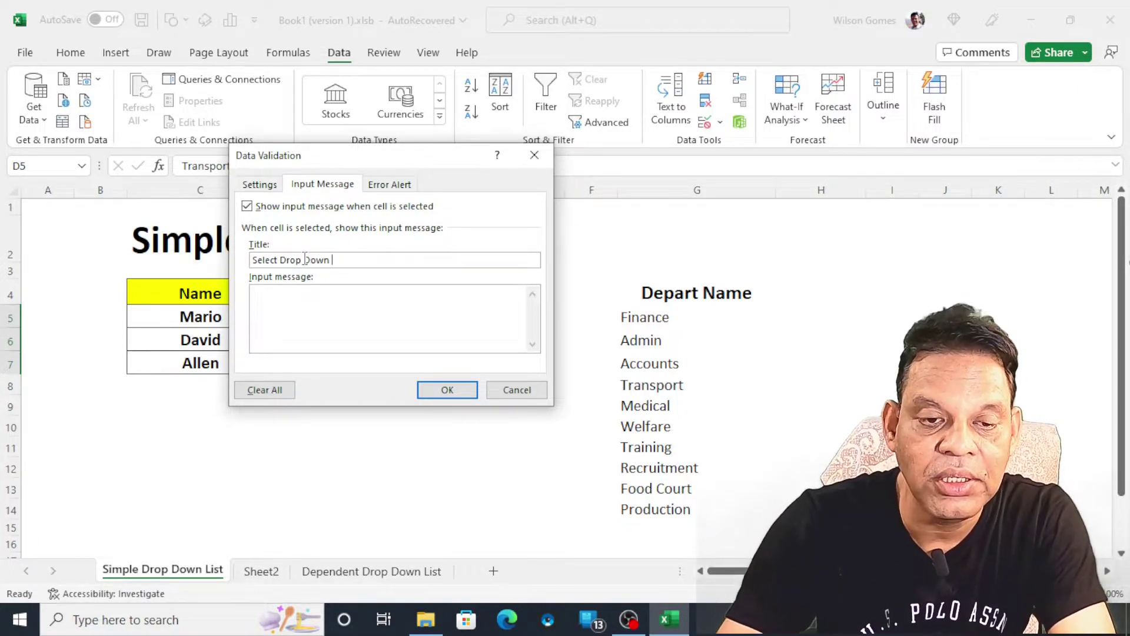
{"action": "type", "text": "ist"}
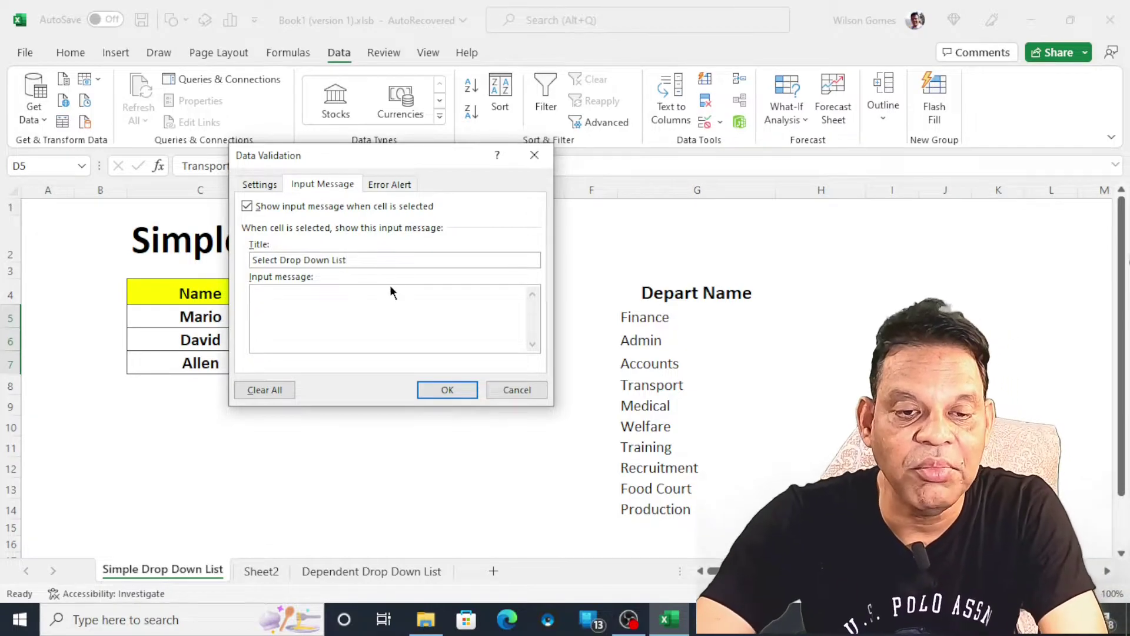
{"action": "left_click_drag", "start_coordinate": [361, 259], "coordinate": [243, 260]}
{"action": "key", "text": "ctrl+c"}
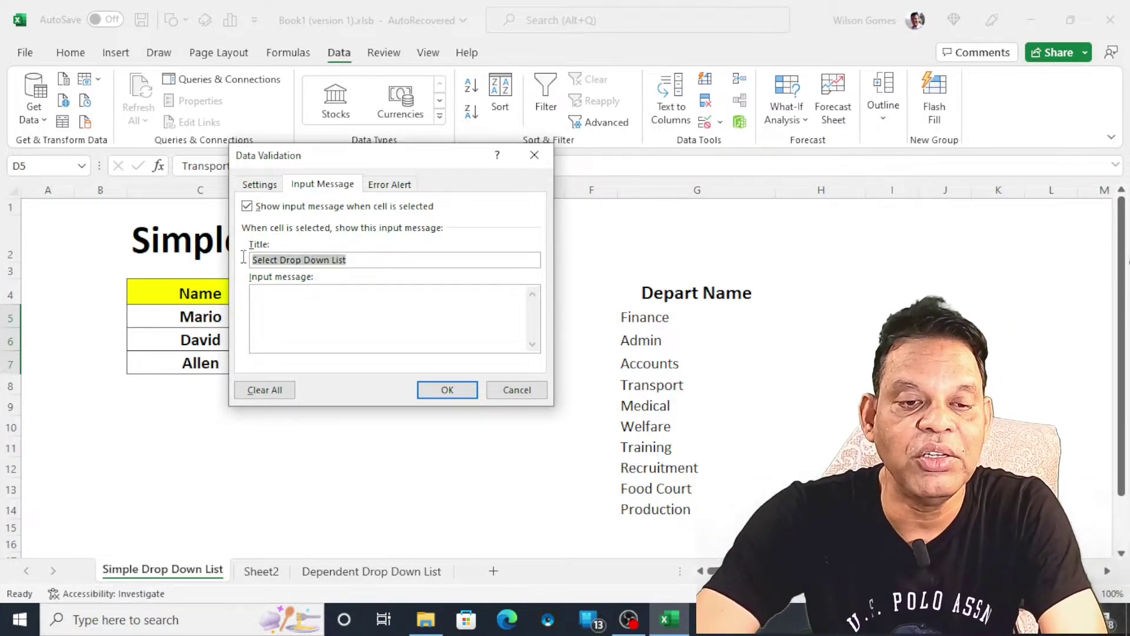
{"action": "left_click", "coordinate": [278, 318]}
{"action": "key", "text": "ctrl+v"}
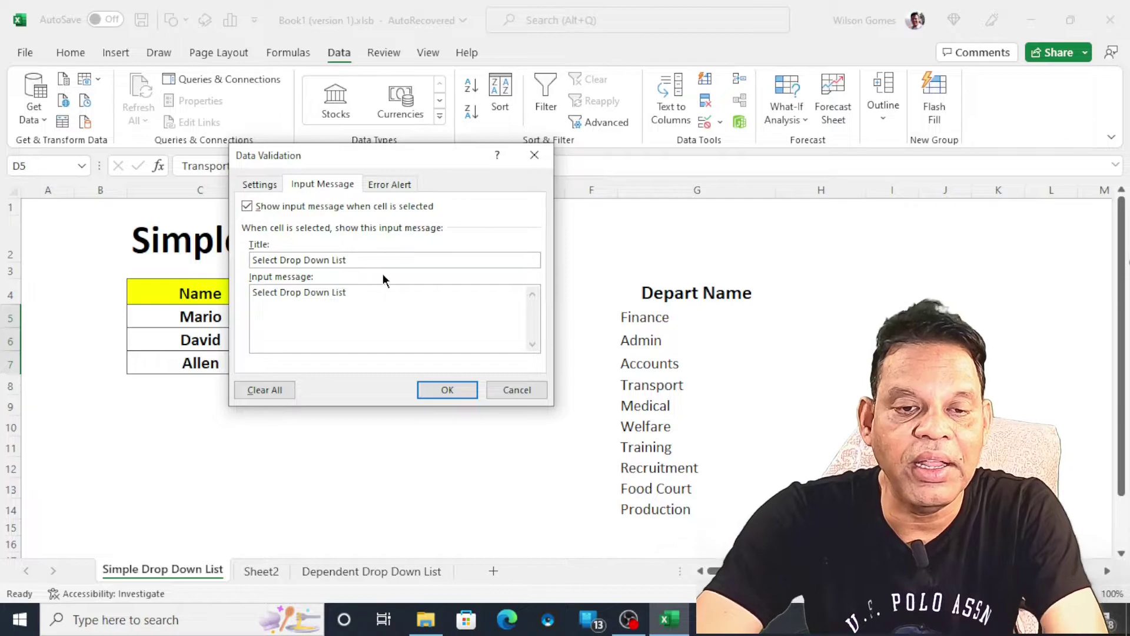
Step: Configure a Warning-style error alert with "Select Drop Down List" as both title and error message, and apply the validation settings
{"action": "left_click", "coordinate": [384, 185]}
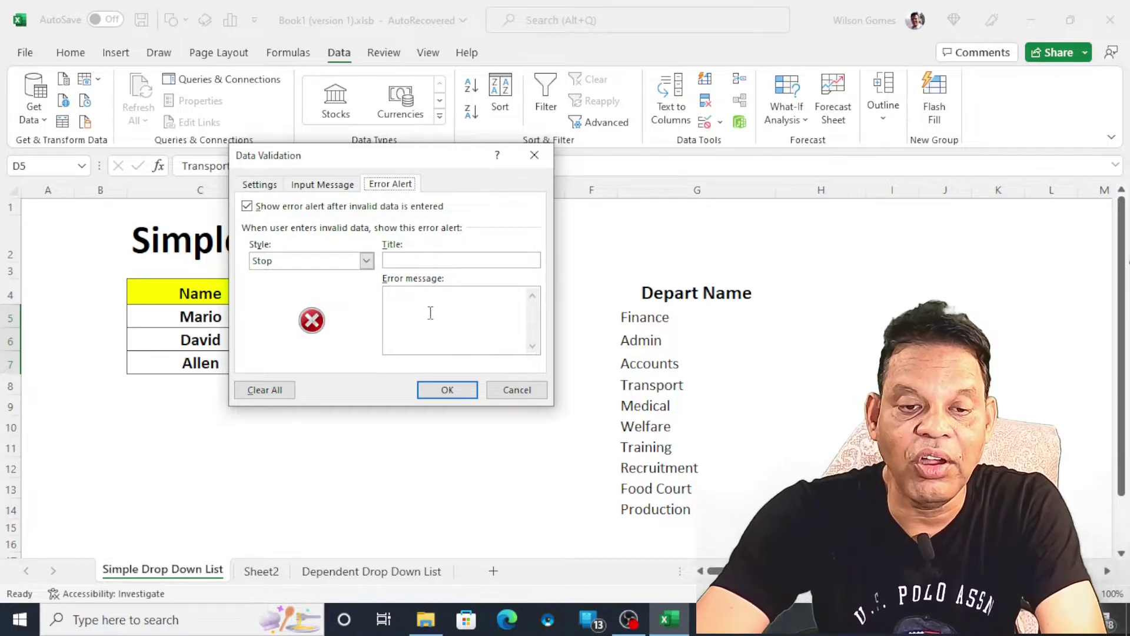
{"action": "left_click", "coordinate": [413, 261]}
{"action": "type", "text": "Select Drop Down List"}
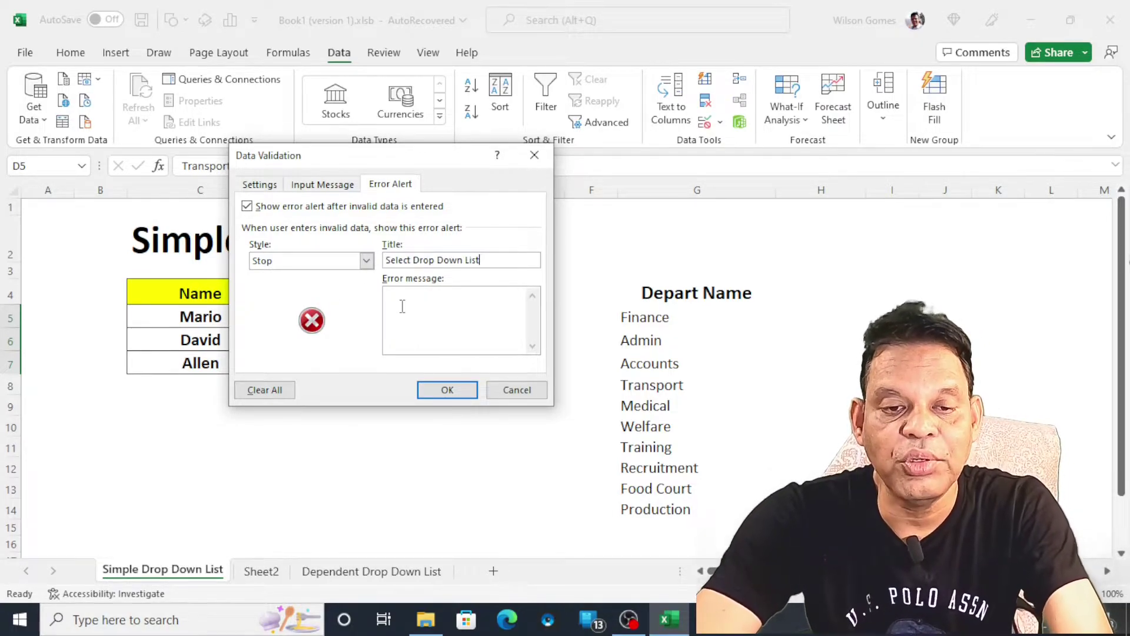
{"action": "type", "text": "Select Drop Down List"}
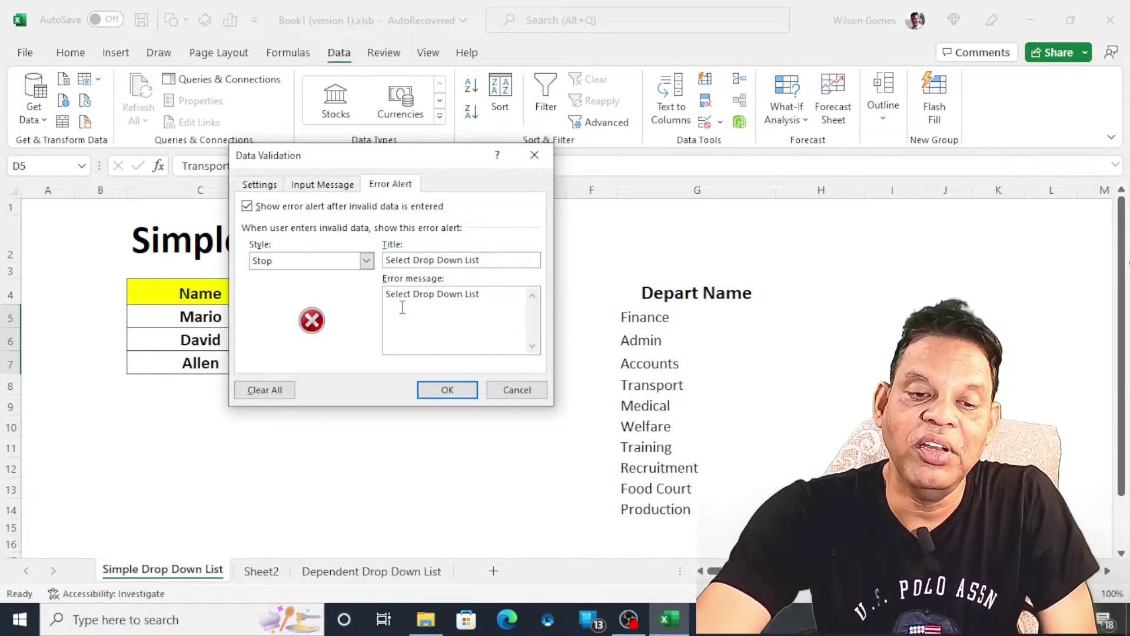
{"action": "left_click", "coordinate": [367, 261]}
{"action": "left_click", "coordinate": [330, 285]}
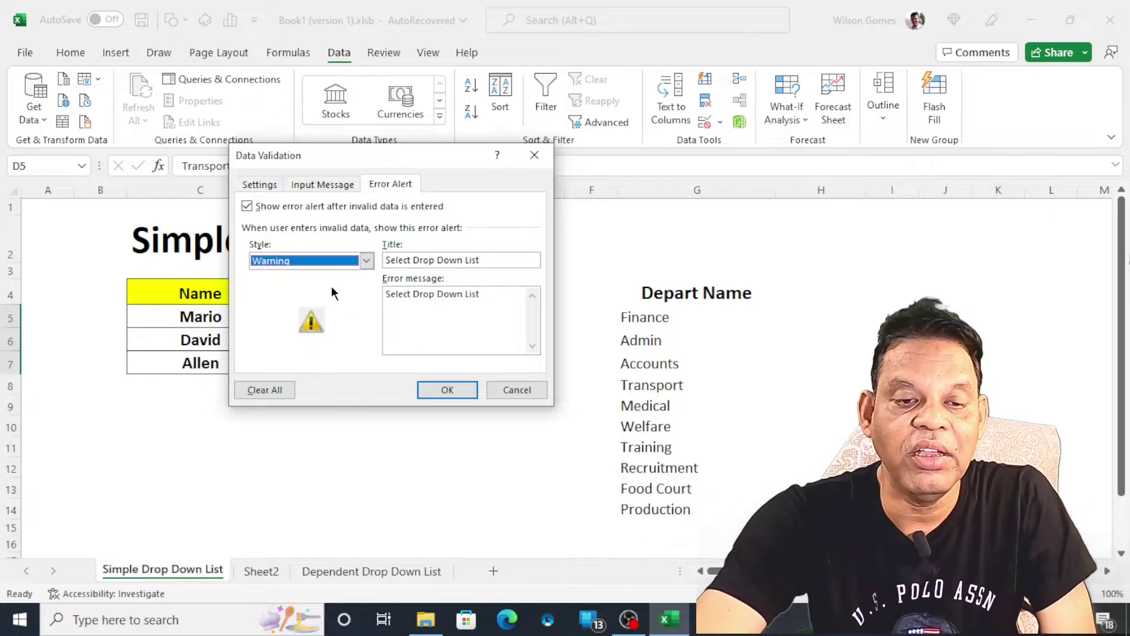
{"action": "left_click", "coordinate": [446, 388]}
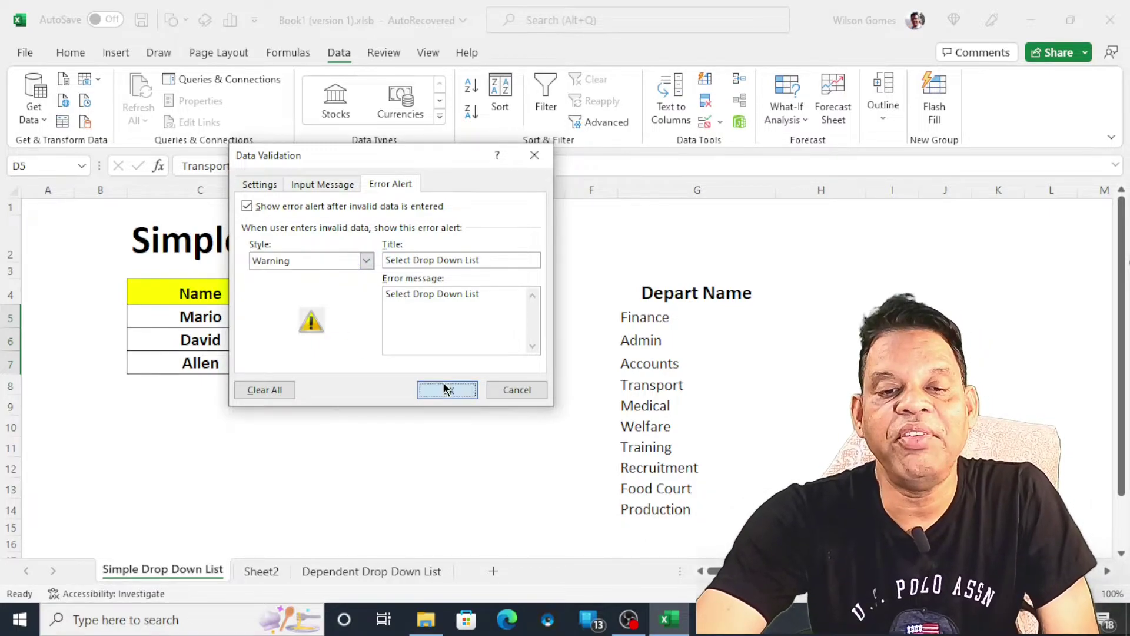
Step: Clear the department entries from cells D5:D7
{"action": "left_click", "coordinate": [386, 459]}
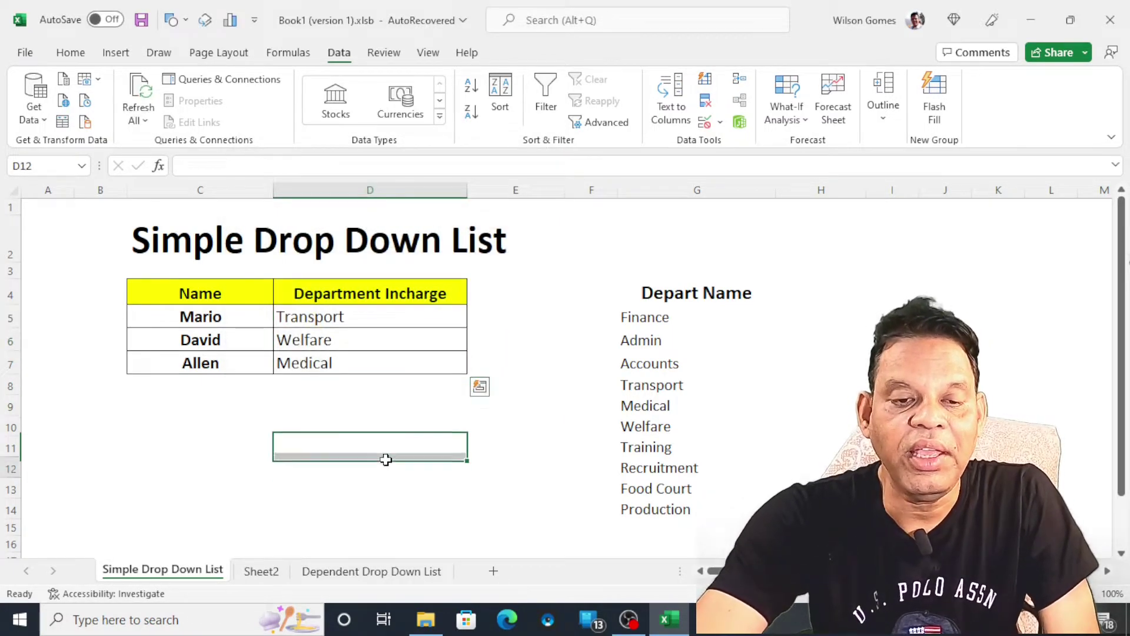
{"action": "left_click", "coordinate": [361, 327]}
{"action": "left_click_drag", "start_coordinate": [361, 330], "coordinate": [354, 358]}
{"action": "key", "text": "Delete"}
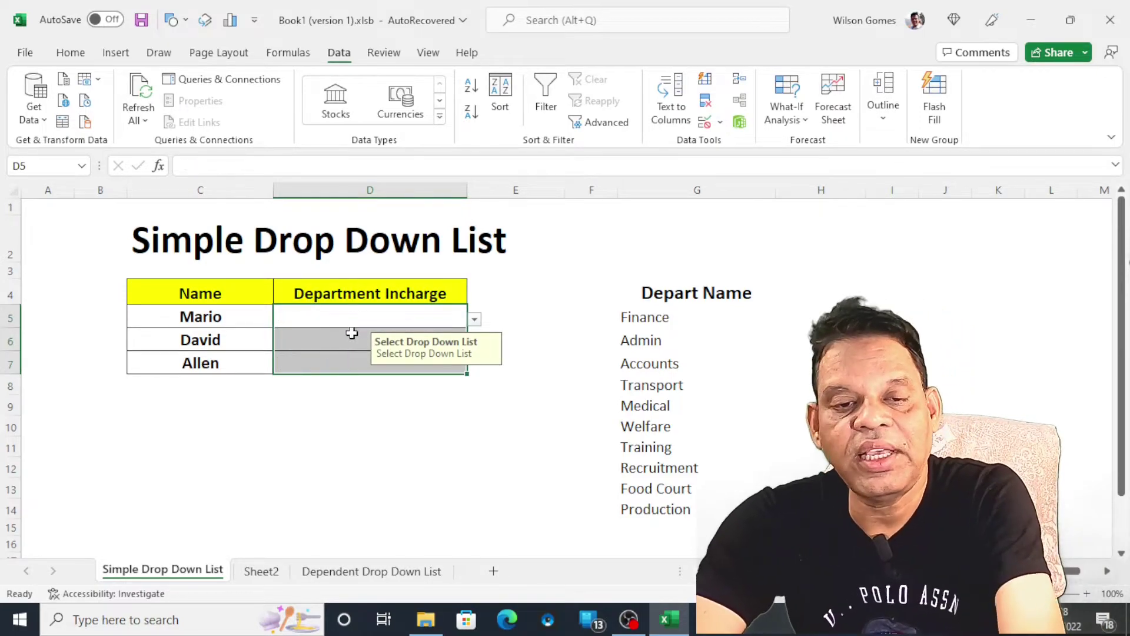
Step: Choose Accounts for cell D5 and Welfare for cell D6 from their drop-down lists
{"action": "left_click", "coordinate": [350, 324]}
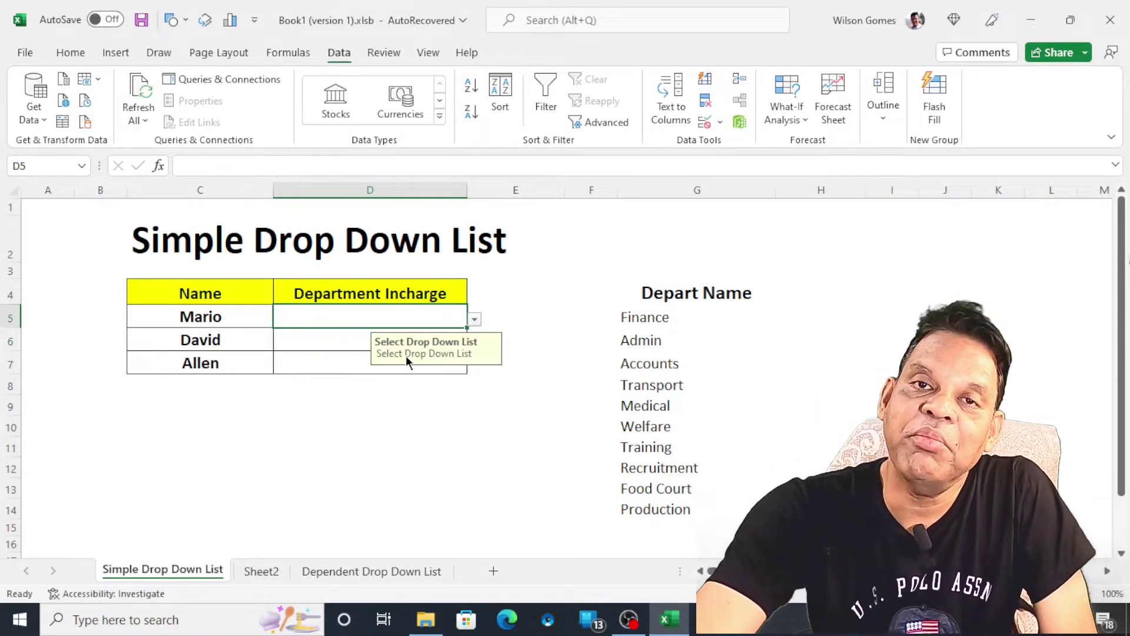
{"action": "left_click", "coordinate": [475, 319]}
{"action": "left_click", "coordinate": [363, 351]}
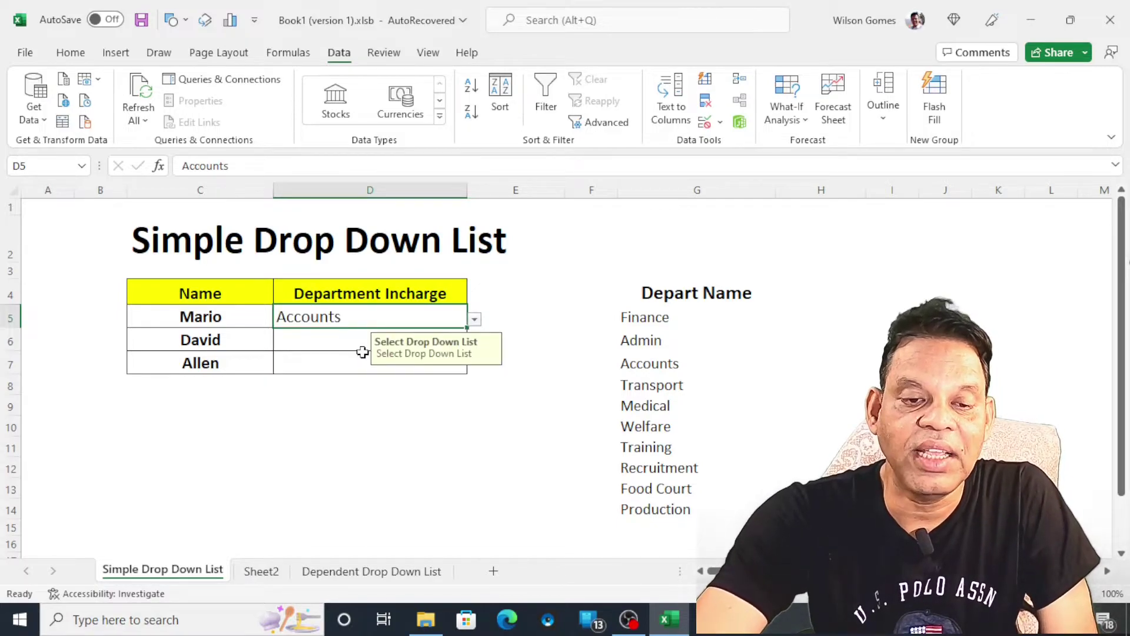
{"action": "left_click", "coordinate": [335, 338]}
{"action": "left_click", "coordinate": [474, 343]}
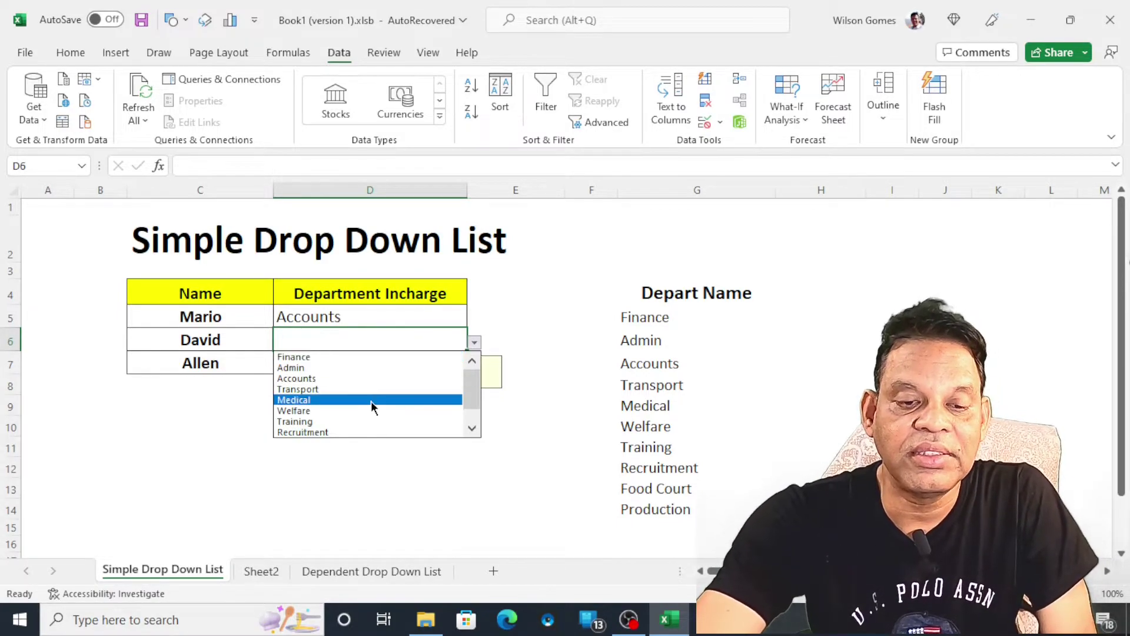
{"action": "left_click", "coordinate": [363, 410]}
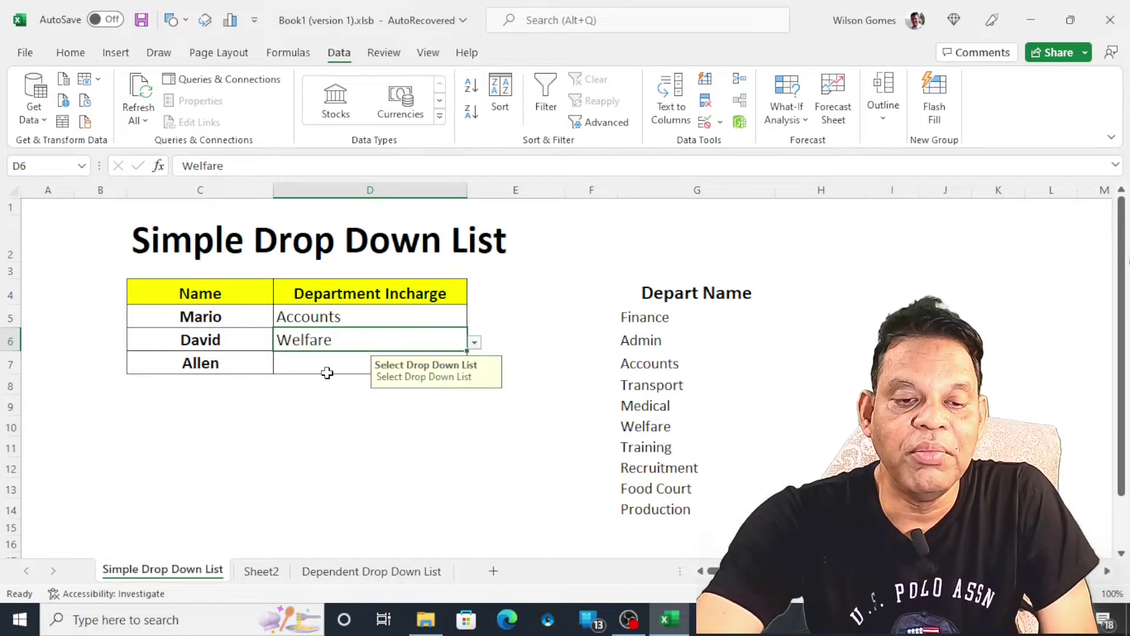
Step: Test the warning alert by entering "def" in cell D7 and choosing to continue with the unlisted value
{"action": "left_click", "coordinate": [325, 367]}
{"action": "type", "text": "def"}
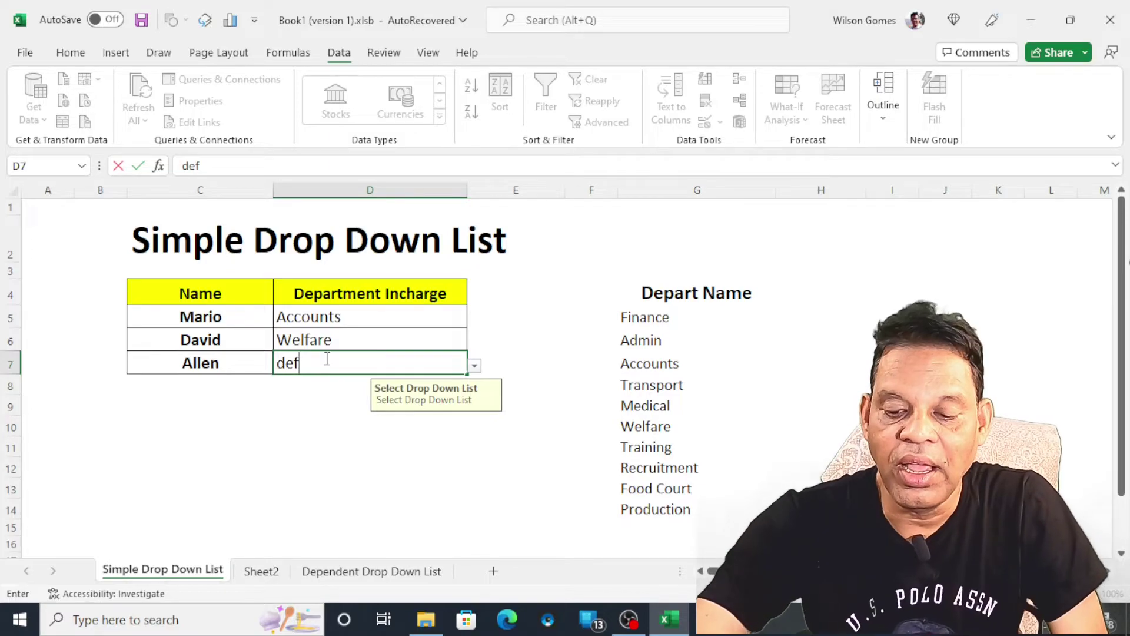
{"action": "key", "text": "Return"}
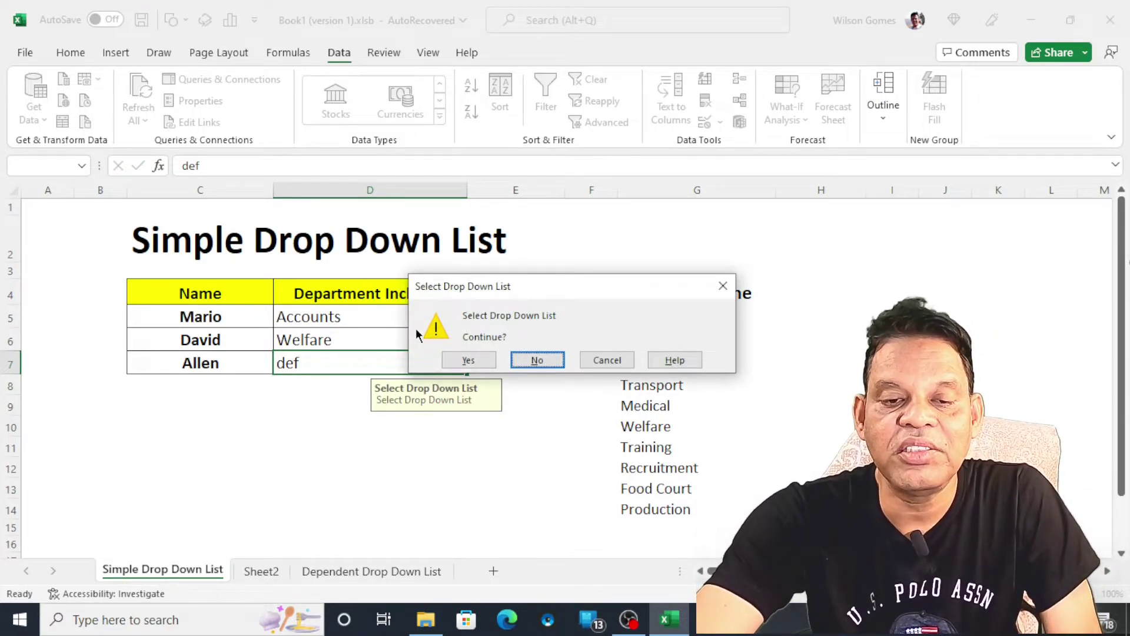
{"action": "left_click", "coordinate": [447, 365]}
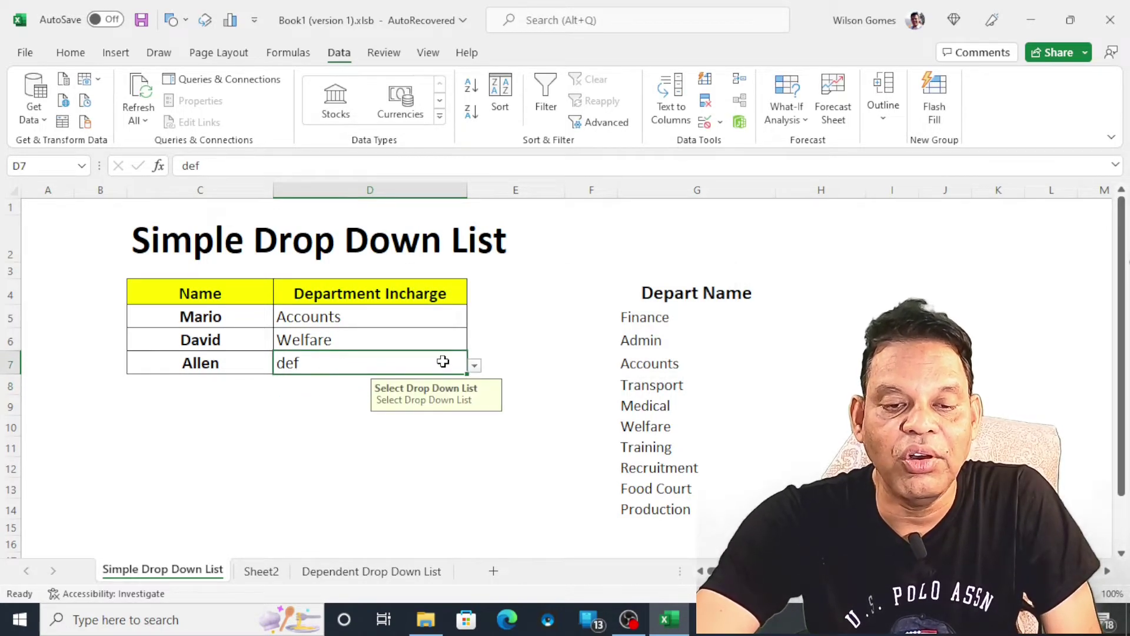
Step: Replace the entry in cell D7 with Recruitment from the drop-down list
{"action": "left_click", "coordinate": [474, 366]}
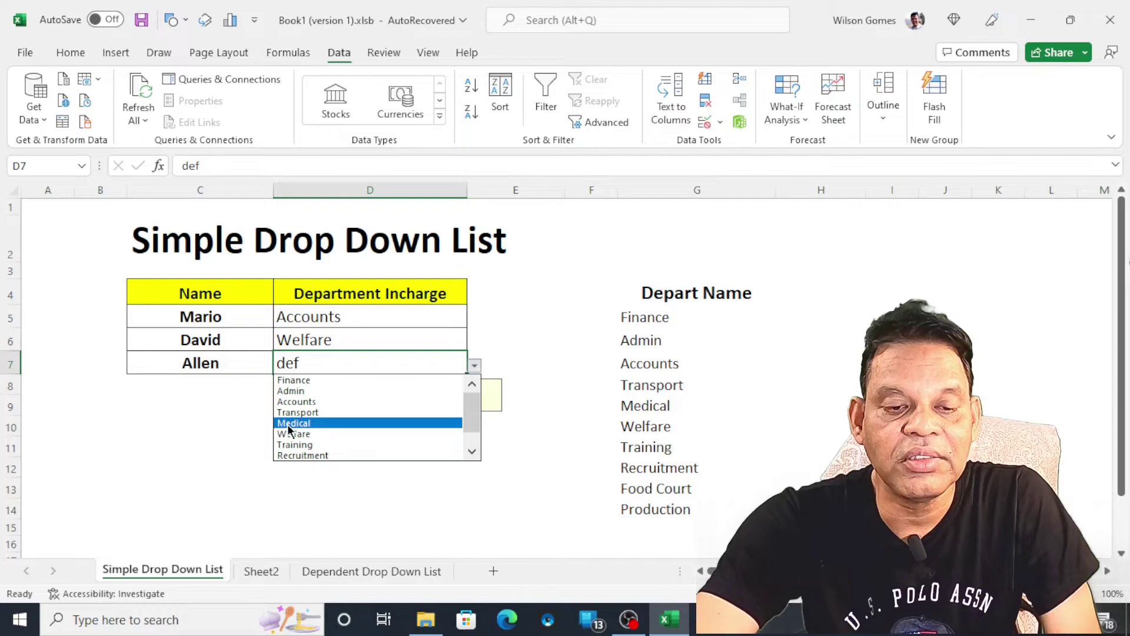
{"action": "key", "text": "Escape"}
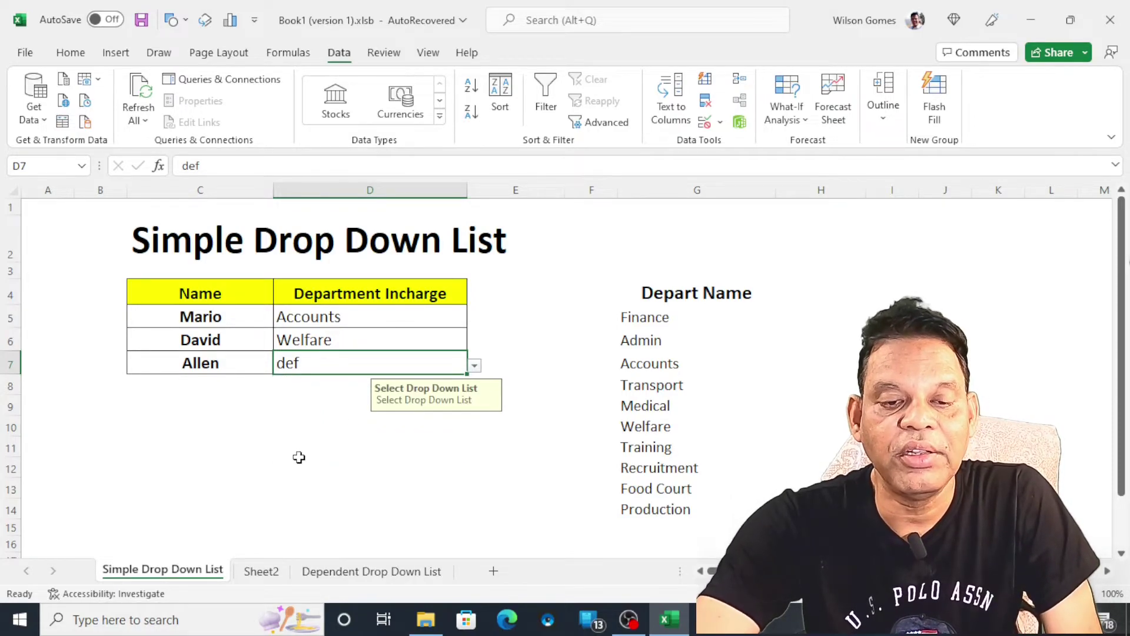
{"action": "left_click", "coordinate": [475, 367]}
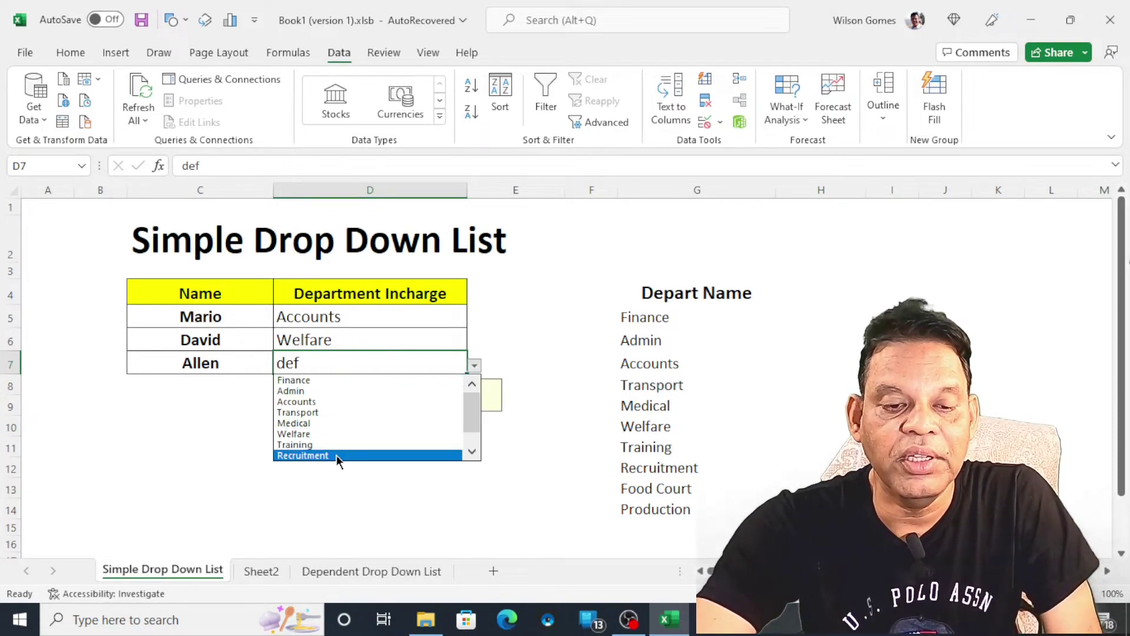
{"action": "left_click", "coordinate": [337, 454]}
{"action": "left_click", "coordinate": [338, 452]}
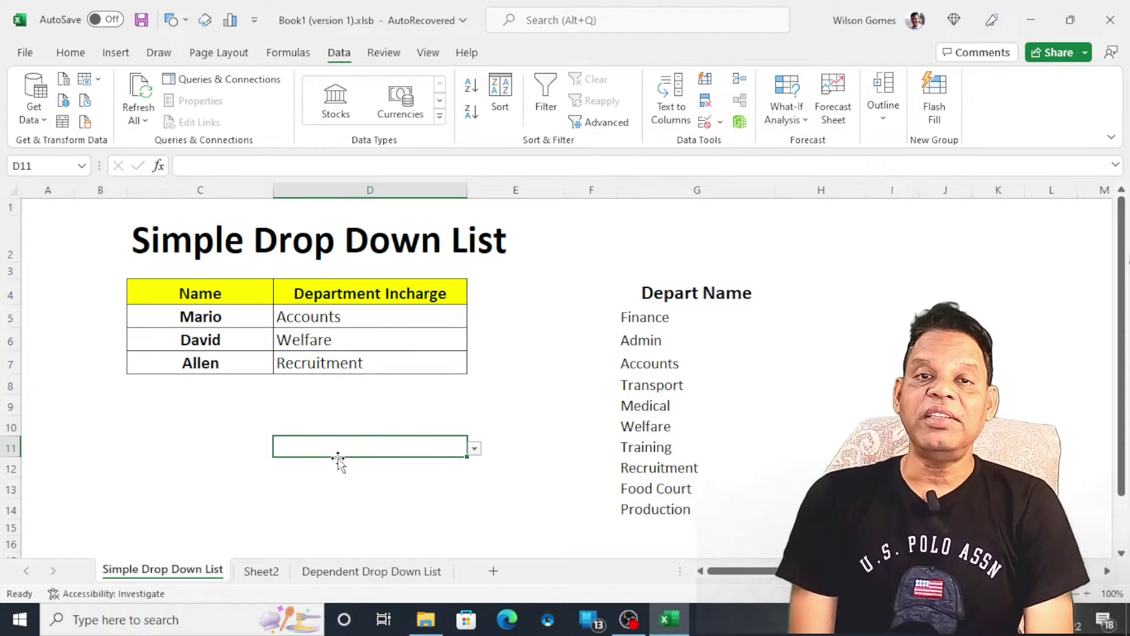